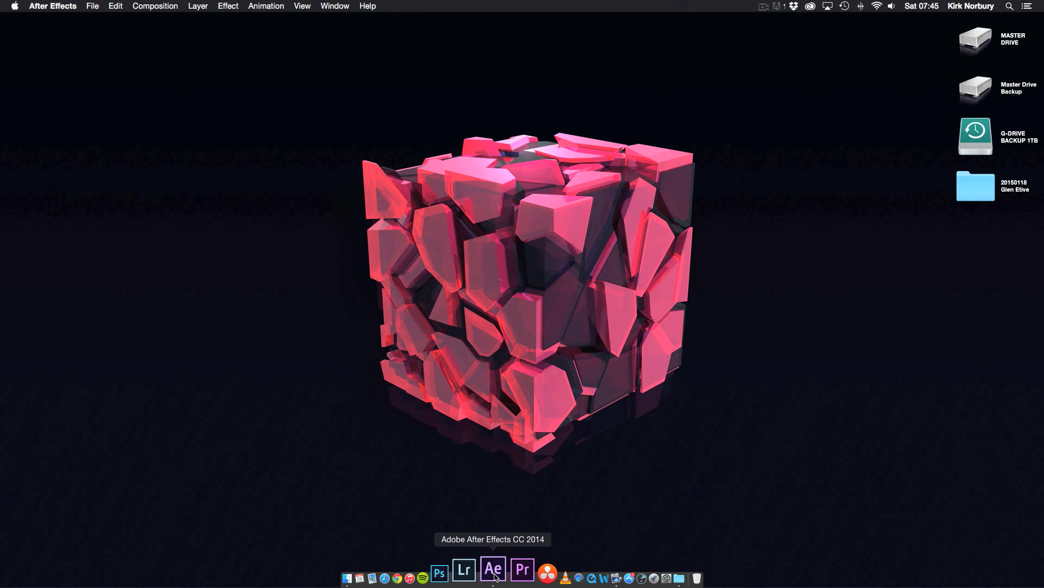
Launch After Effects CC 2014 from the Dock to an empty untitled project.
click(495, 572)
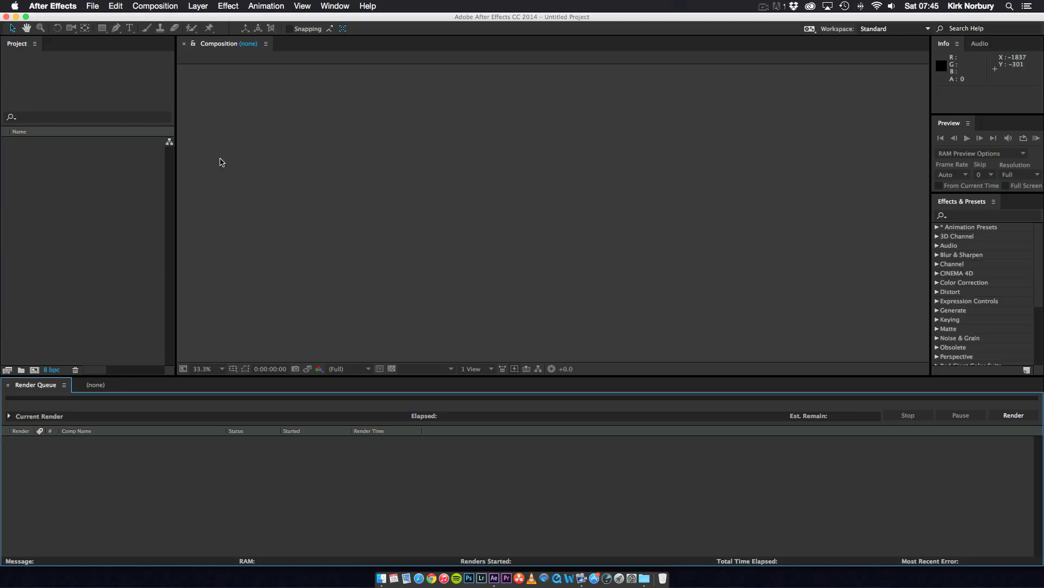
Choose File > Import > Multiple Files to bring up the import dialog.
click(91, 7)
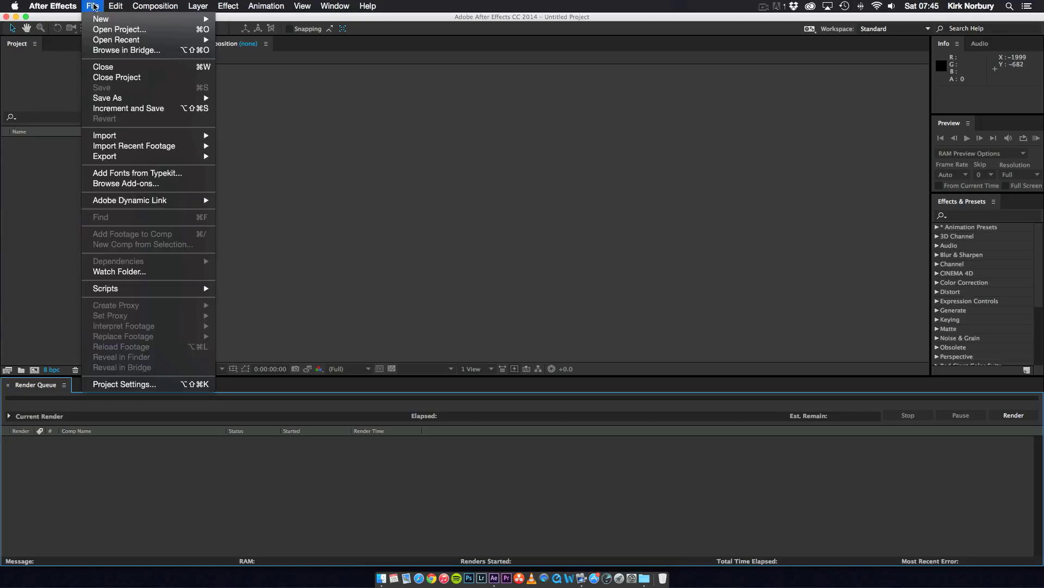
mouse_move(131, 138)
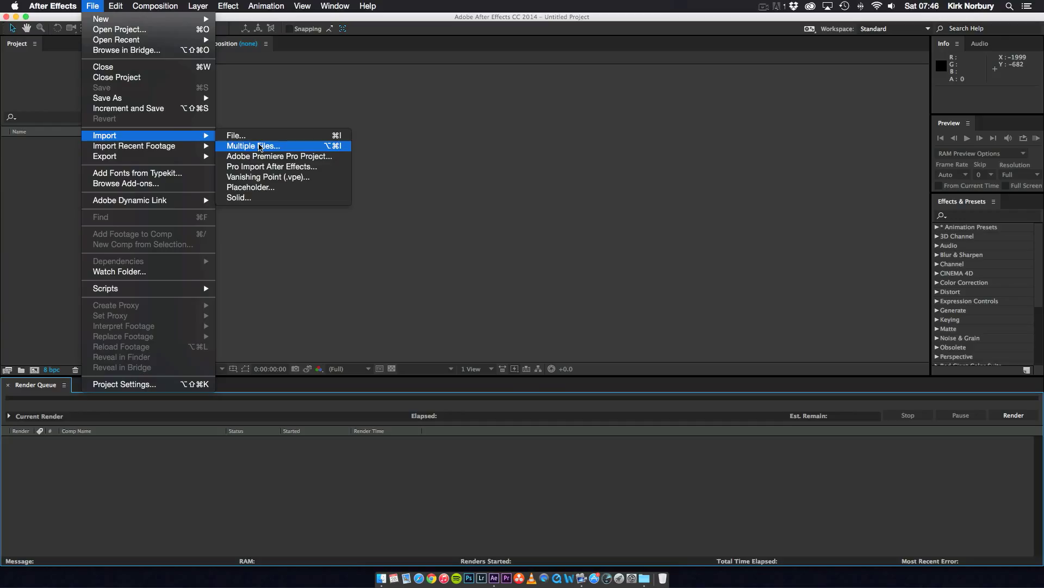
click(260, 147)
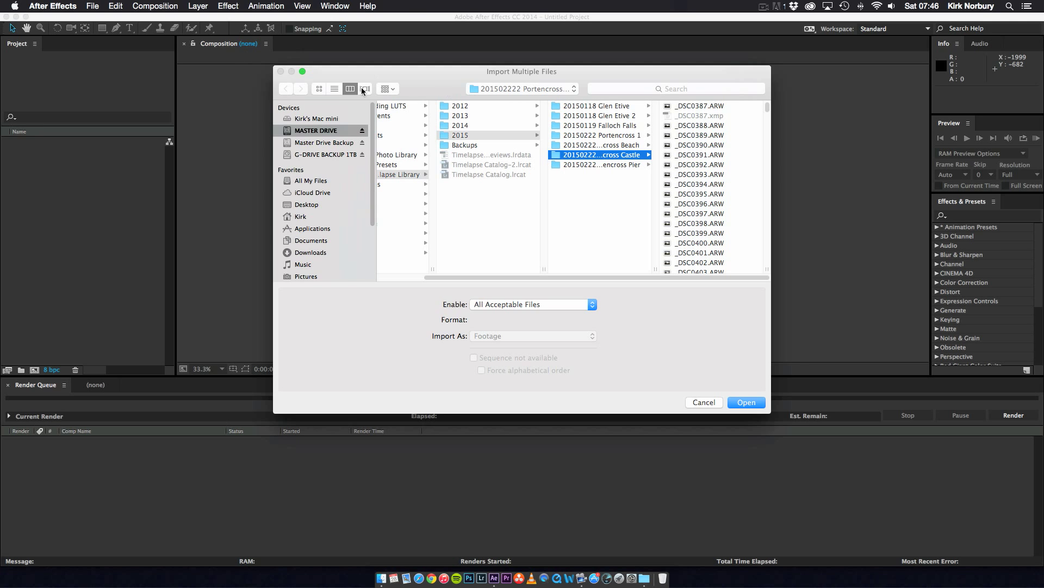
Import _DSC0001.ARW from Desktop > 20150118 Glen Etive as a Camera Raw sequence.
drag(422, 72, 351, 111)
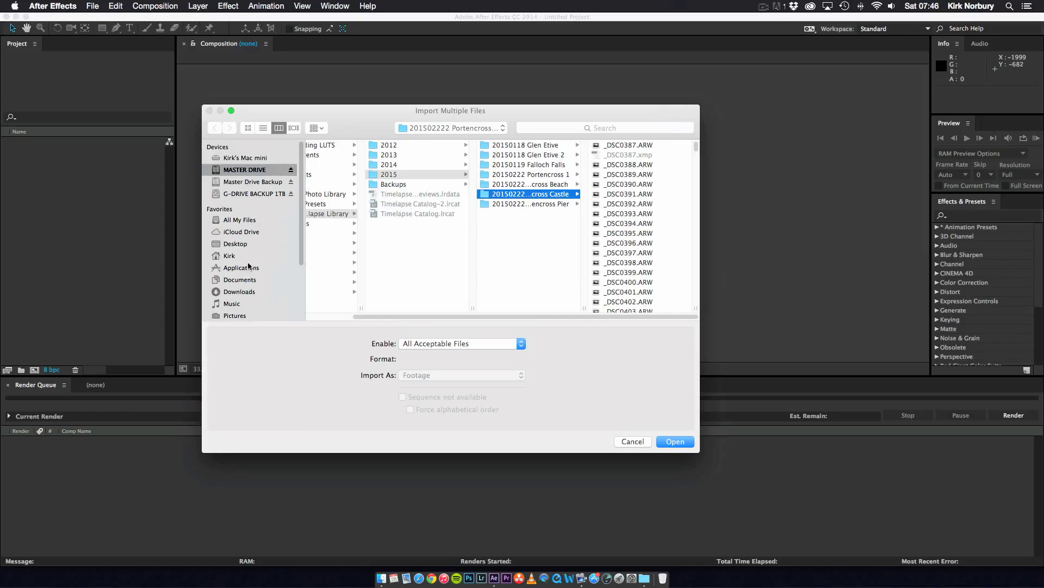
click(243, 244)
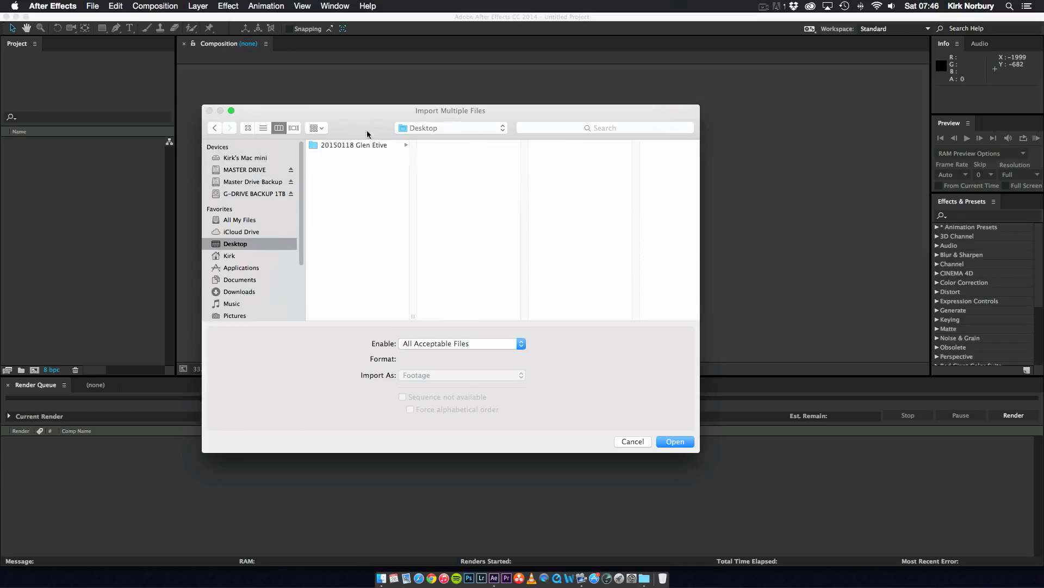
drag(368, 123, 359, 92)
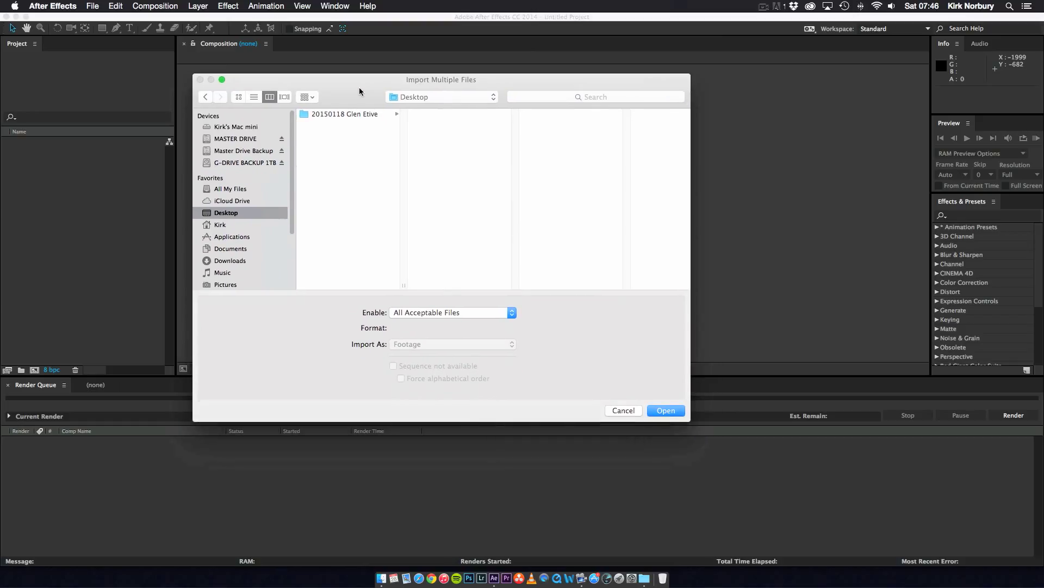
click(374, 113)
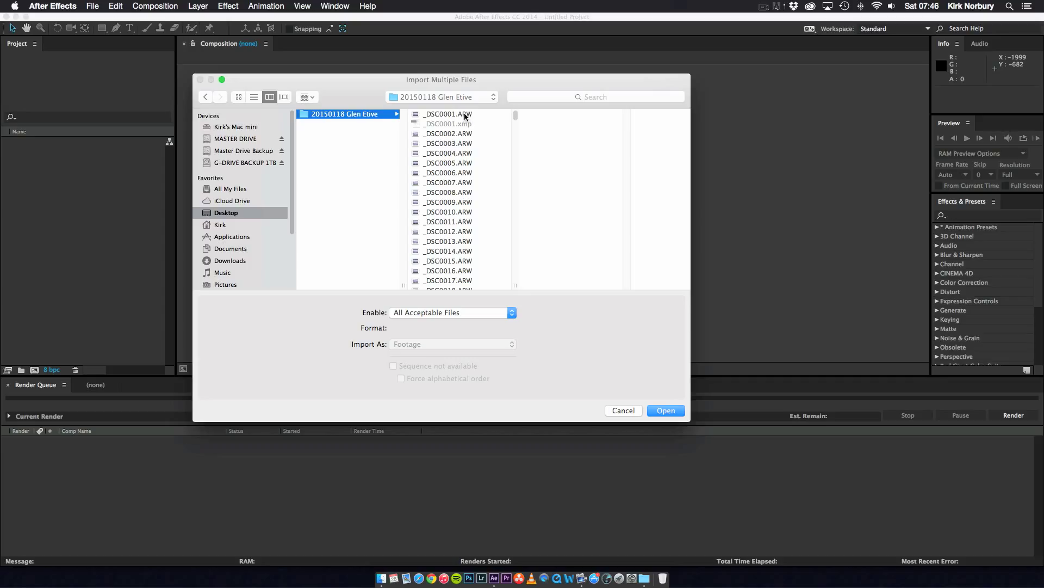
click(465, 115)
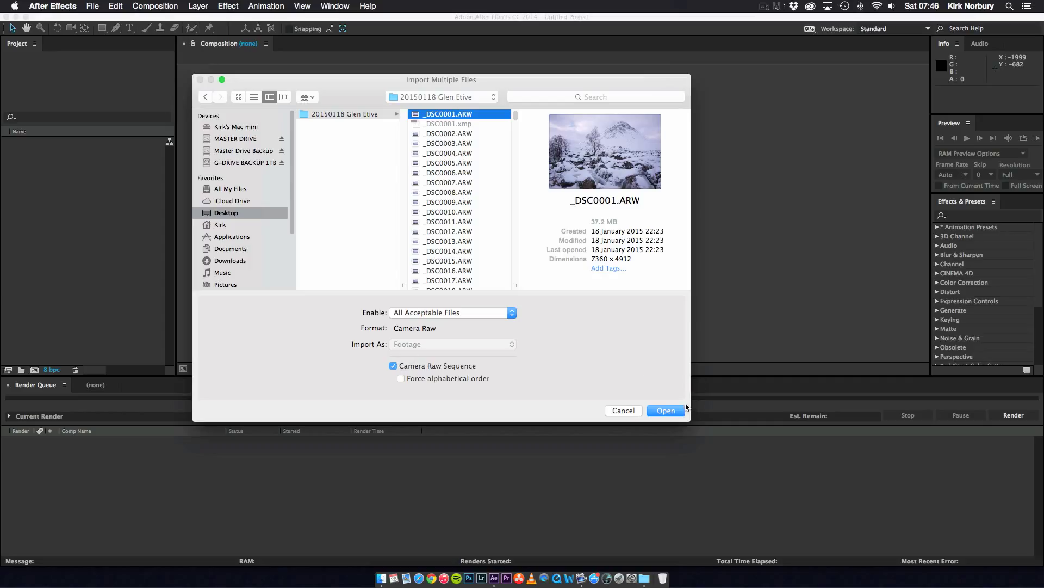
click(675, 411)
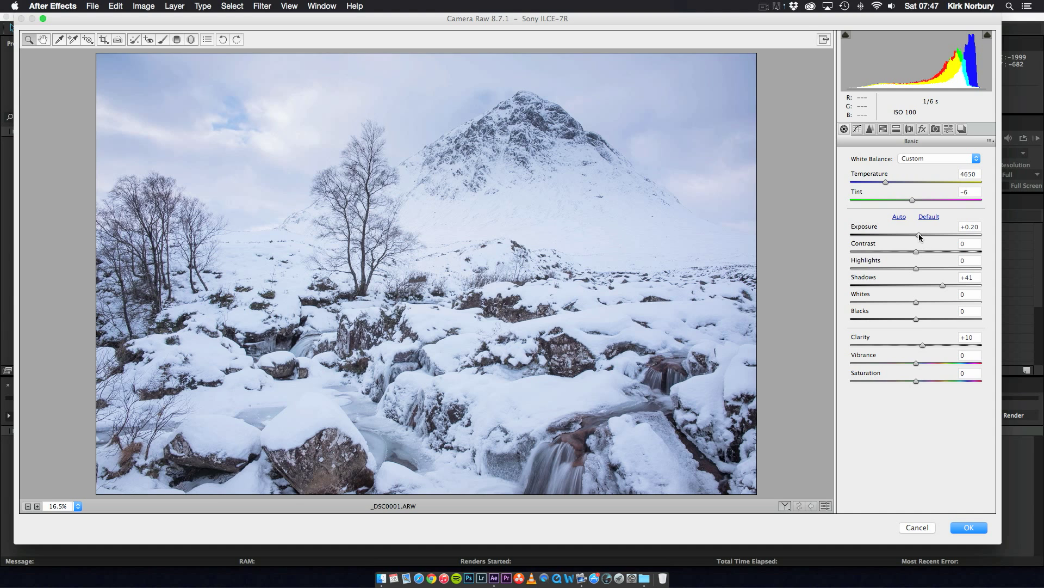
Set _DSC0001.ARW's Basic panel to Exposure +0.50, Highlights -27, Contrast +13, Shadows +37.
drag(919, 233, 922, 233)
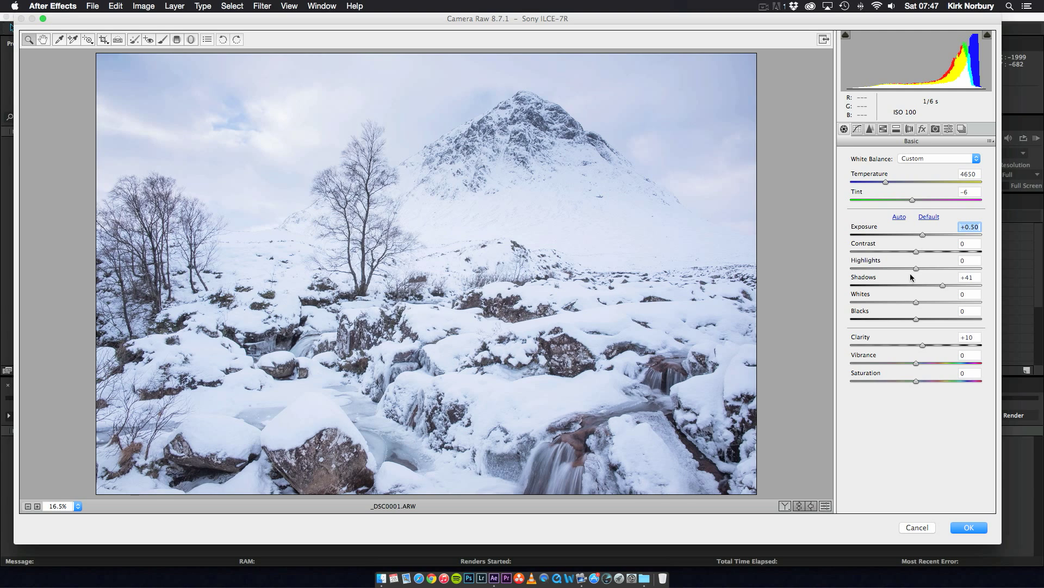
drag(916, 267, 902, 266)
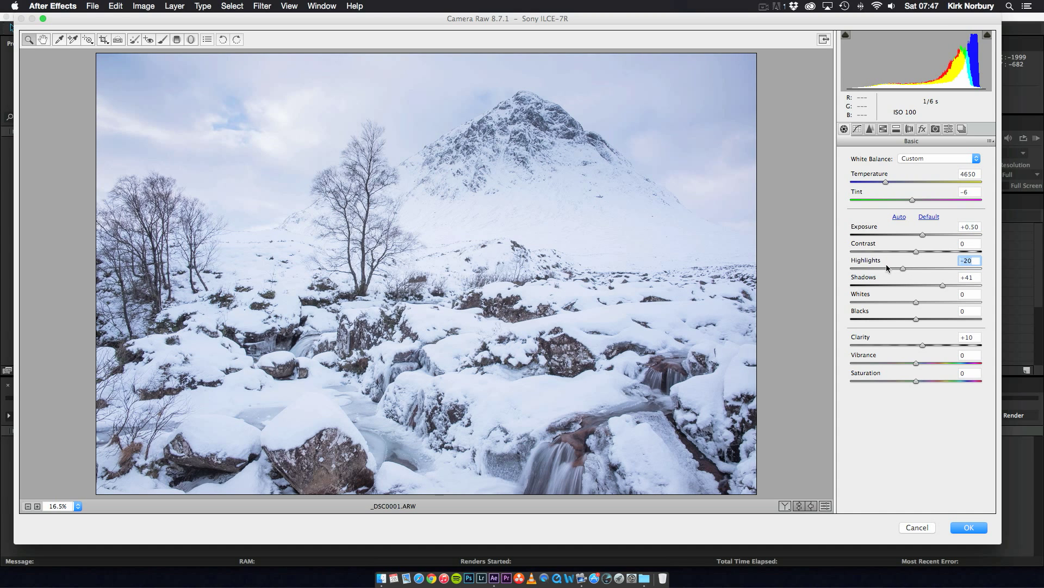
click(887, 268)
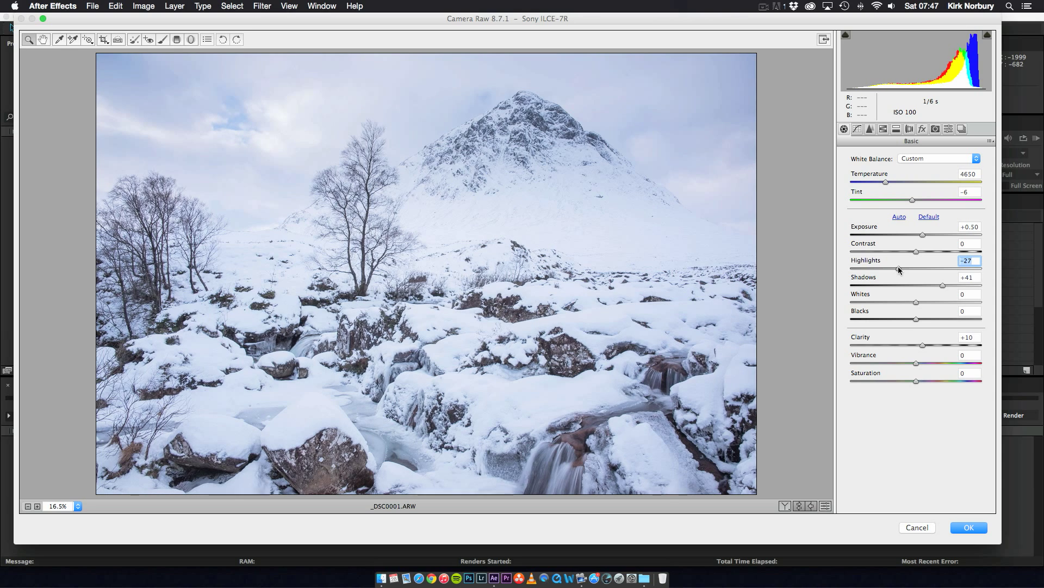
click(899, 268)
click(932, 284)
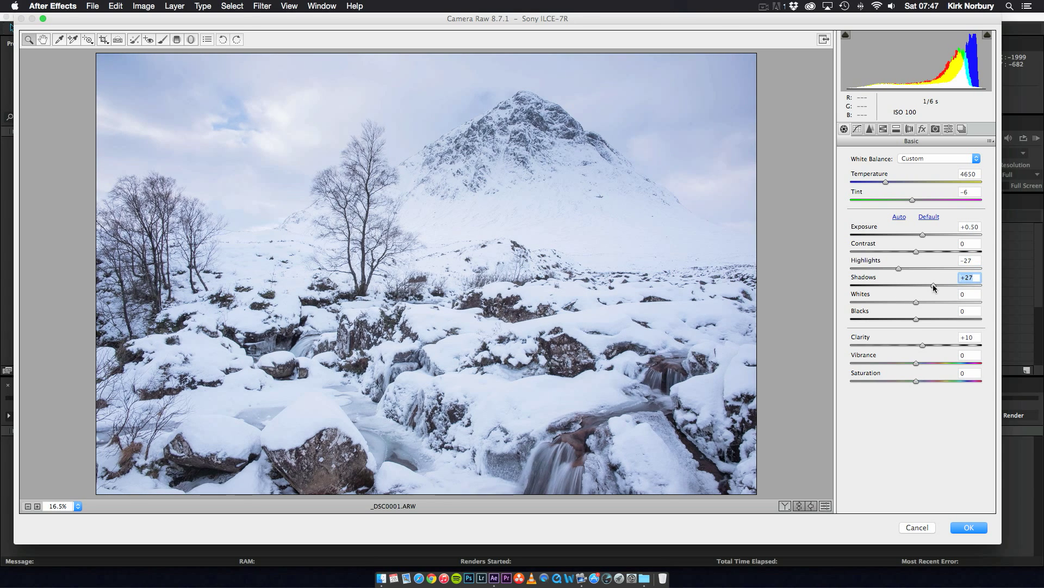
key(shift+Up)
click(925, 252)
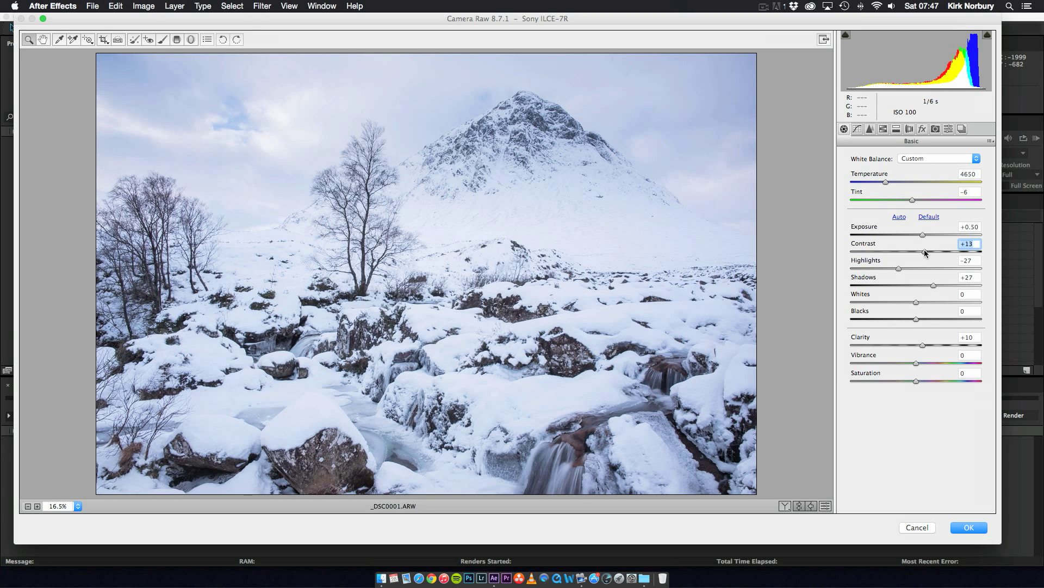
alt+click(465, 276)
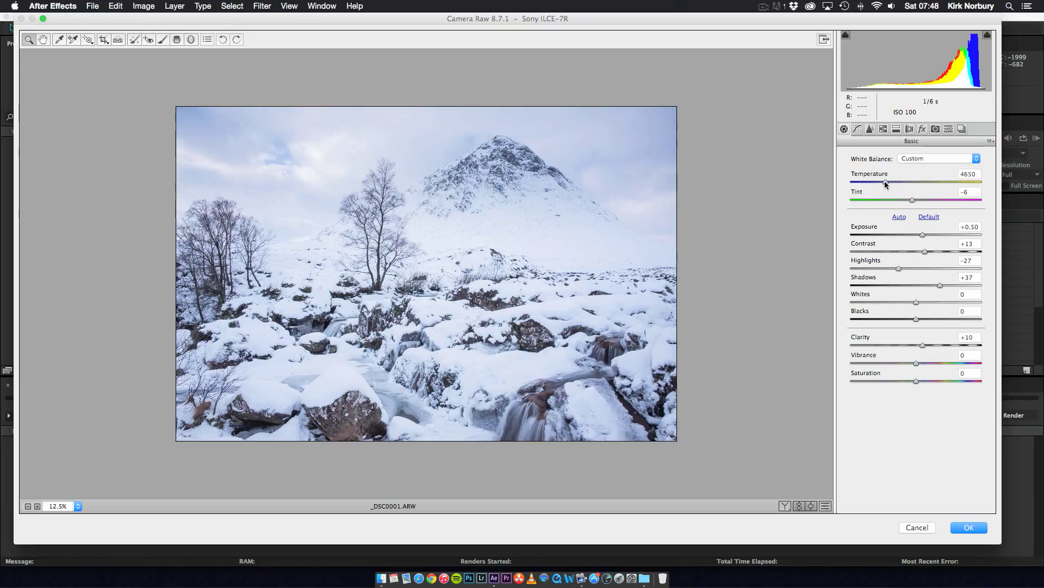
Set Temperature to 5150 and Vibrance to +13, then confirm to finish importing the sequence.
drag(886, 182, 893, 184)
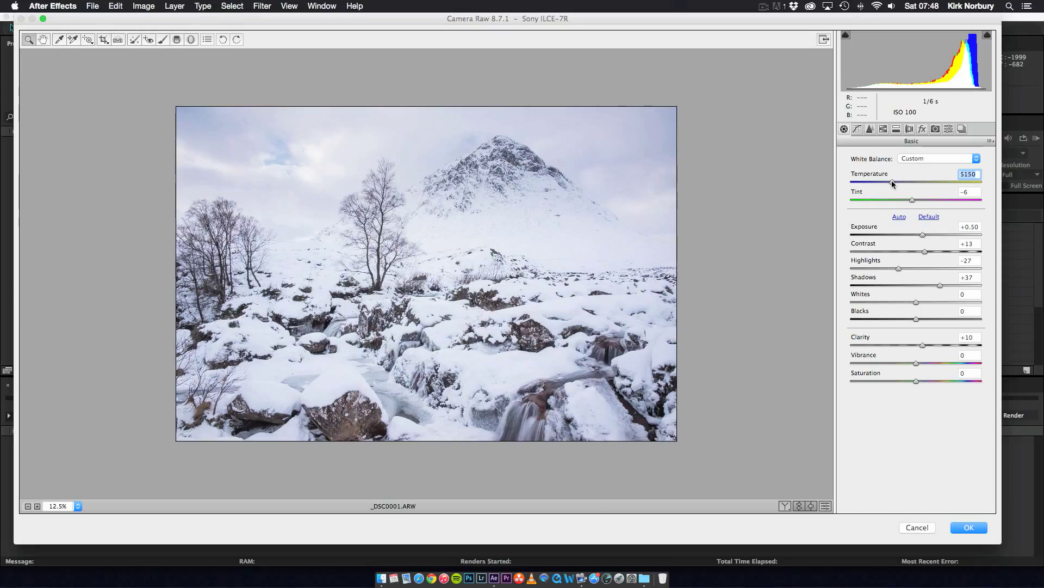
click(925, 363)
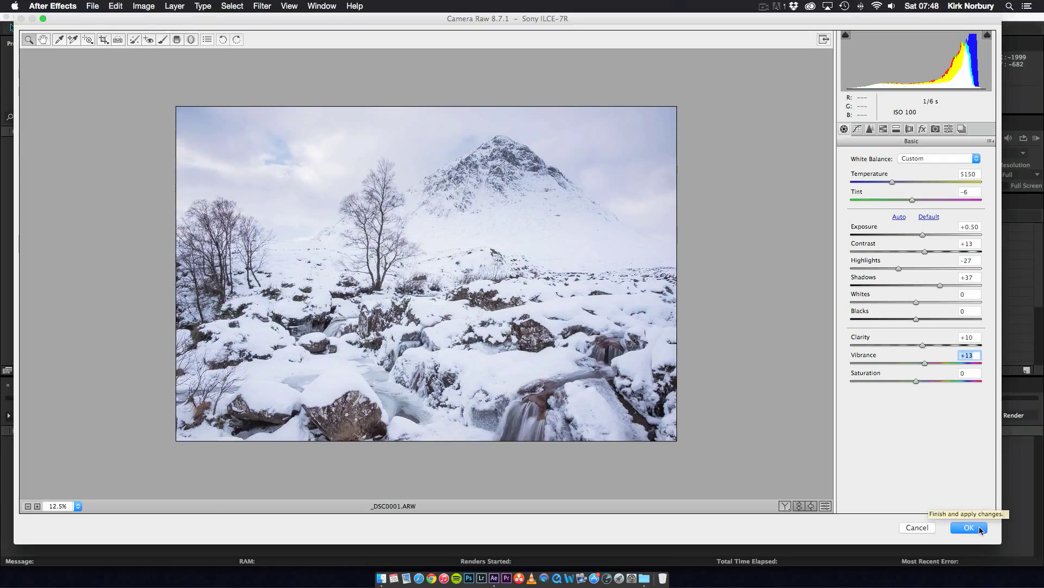
click(979, 526)
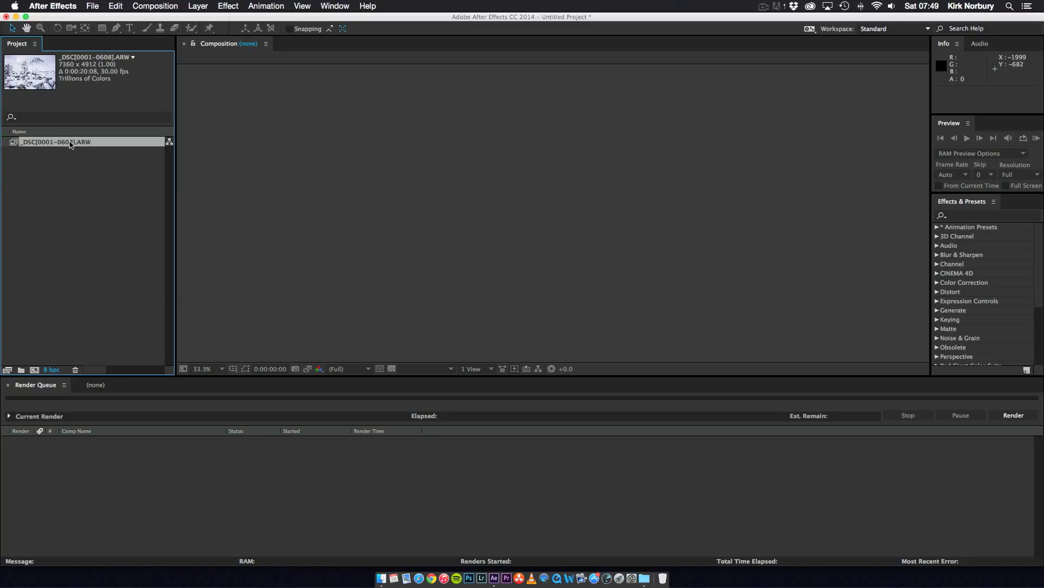
Build the _DSC composition from the _DSC[0001-0608].ARW footage via the new-composition button.
drag(69, 147, 34, 290)
drag(34, 354, 36, 371)
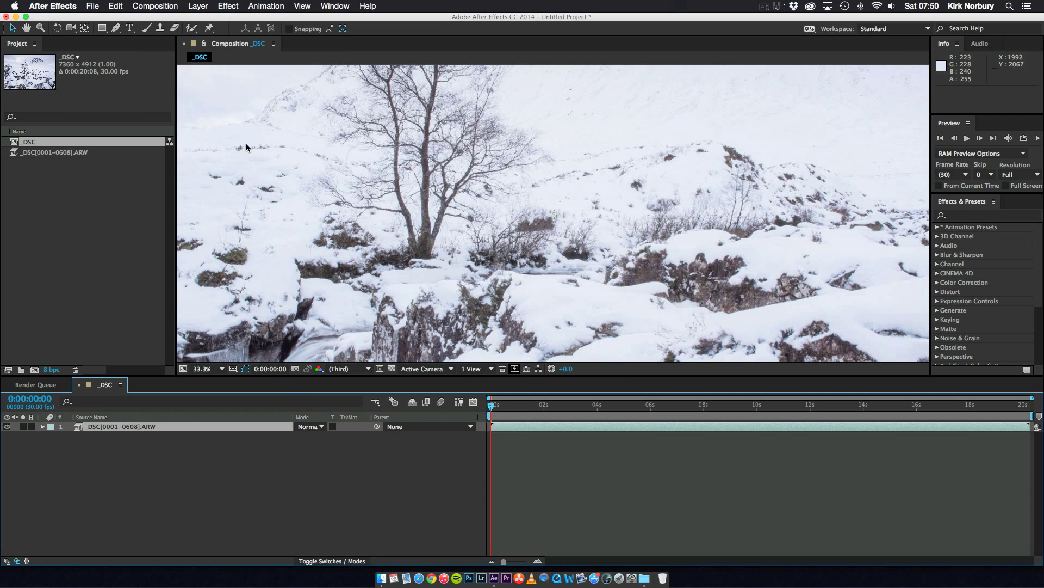
Set _DSC's Composition Settings to the 4K Cinema 16:9 preset, 3840×2160, 25 fps.
click(163, 6)
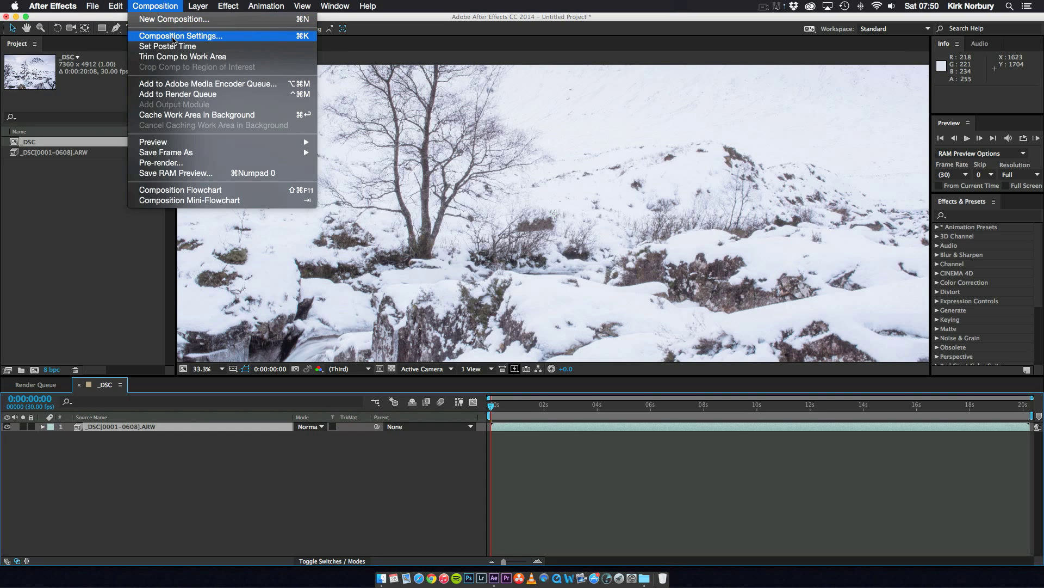
click(173, 36)
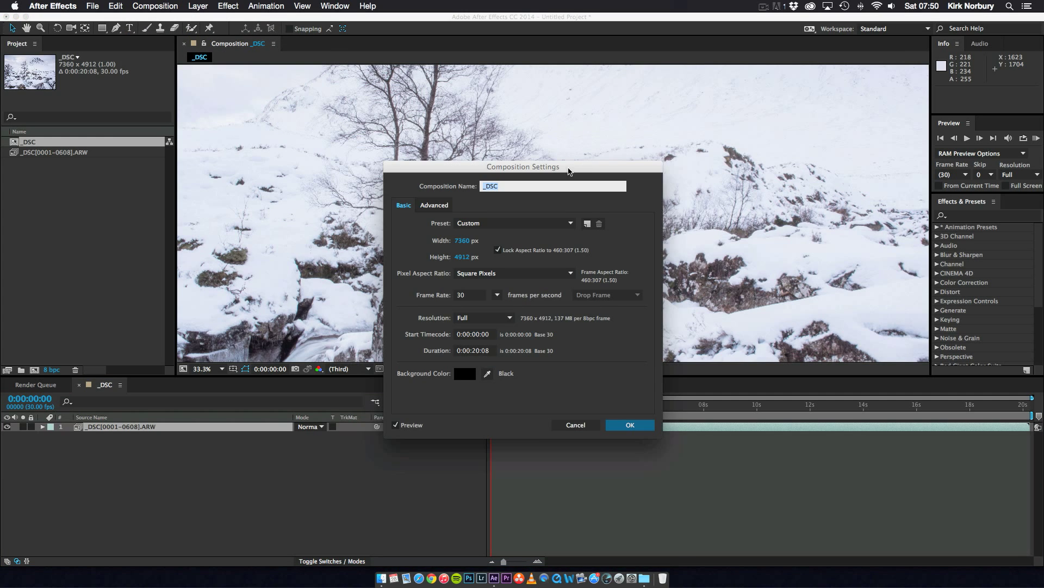
drag(567, 169, 547, 85)
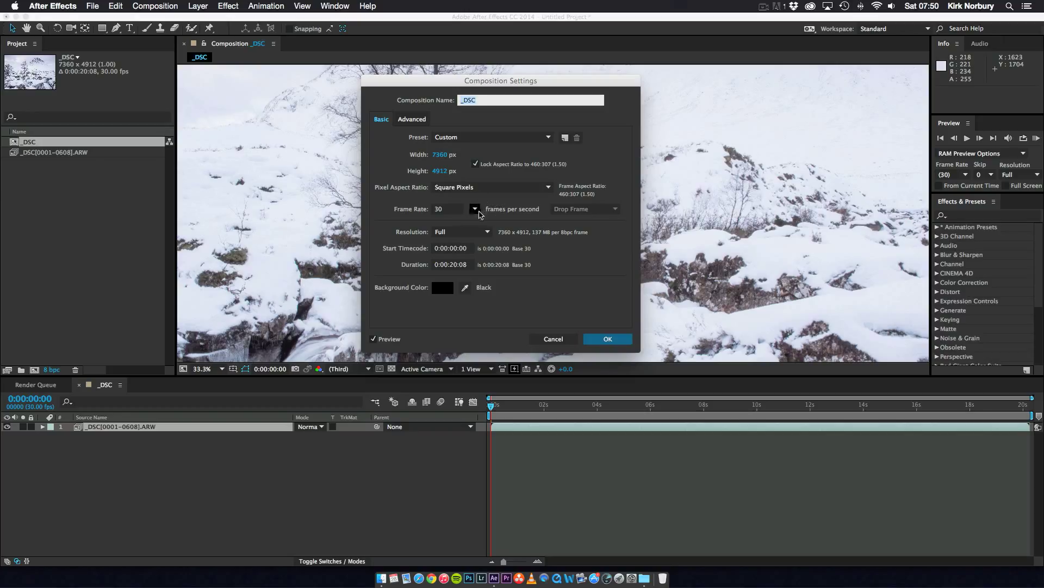
click(451, 211)
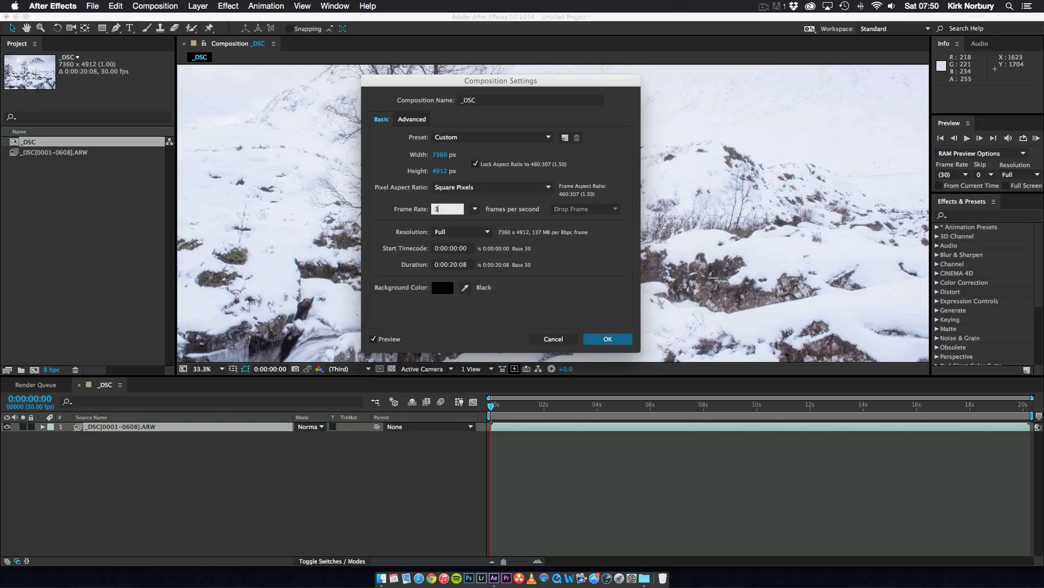
text(25)
click(467, 200)
click(463, 139)
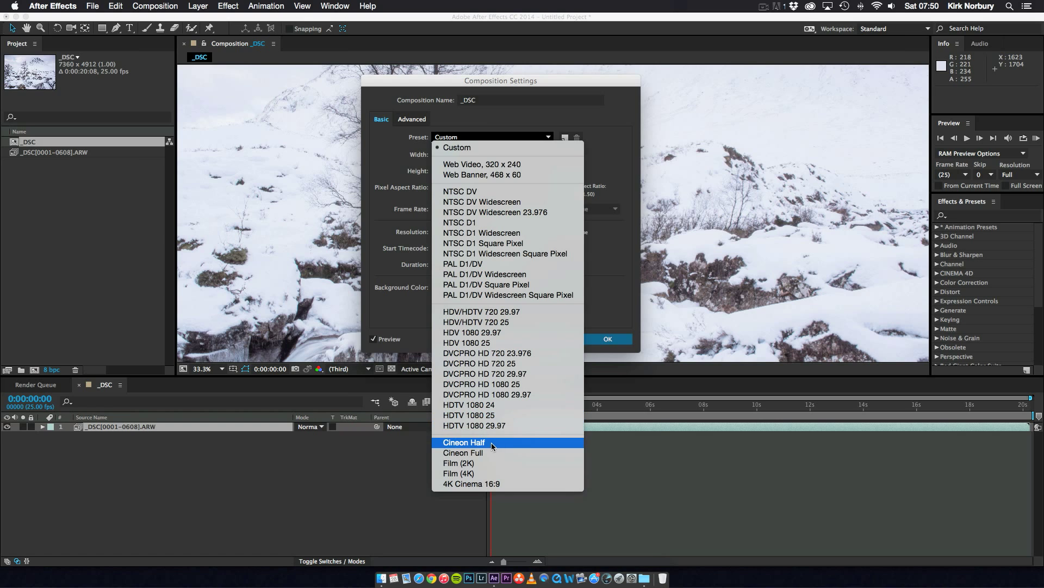
click(500, 484)
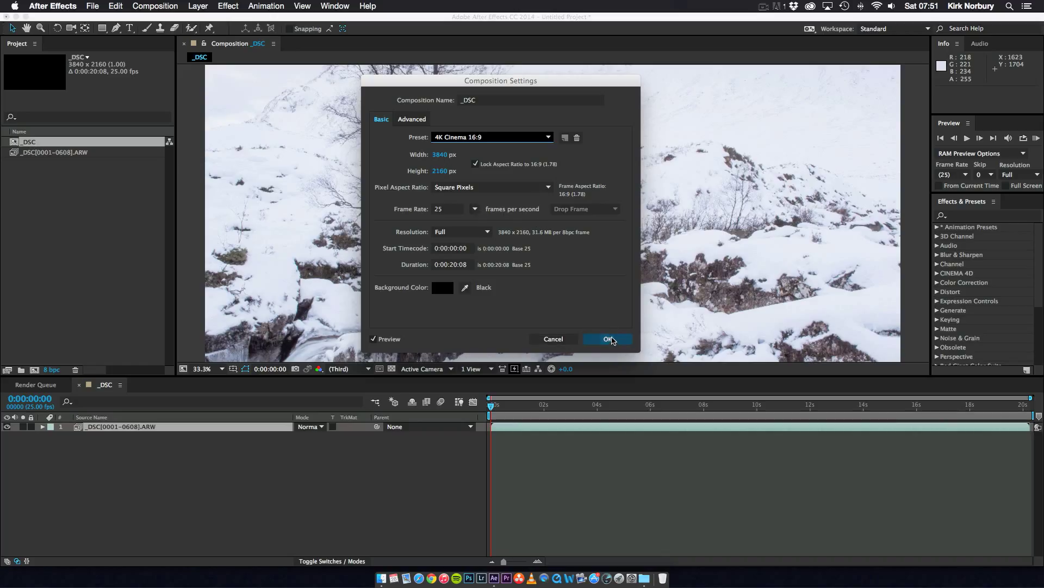
click(609, 339)
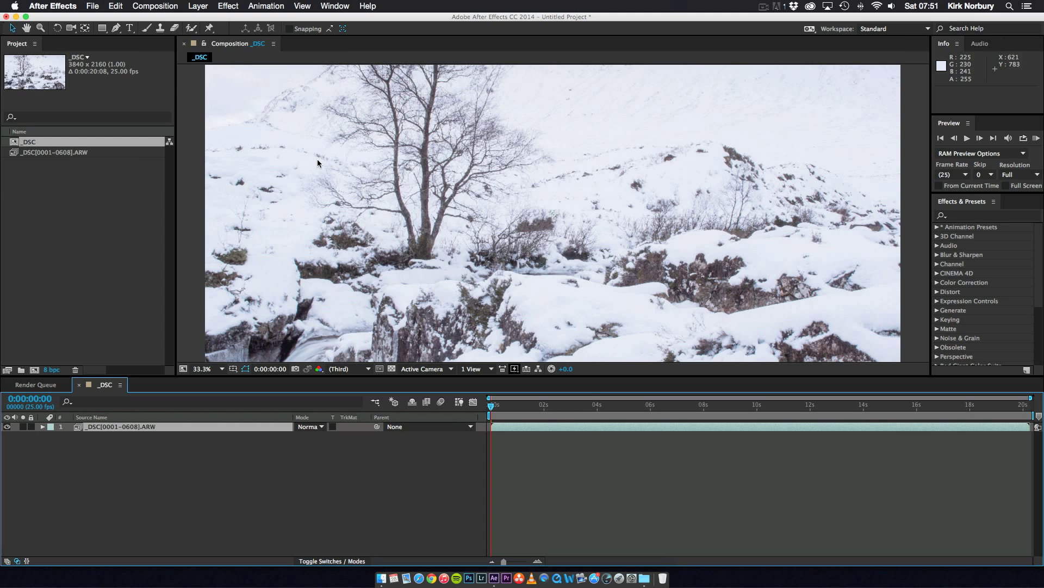
Scale the raw time-lapse layer via Transform > Scale to 53% with aspect ratio locked.
right_click(451, 173)
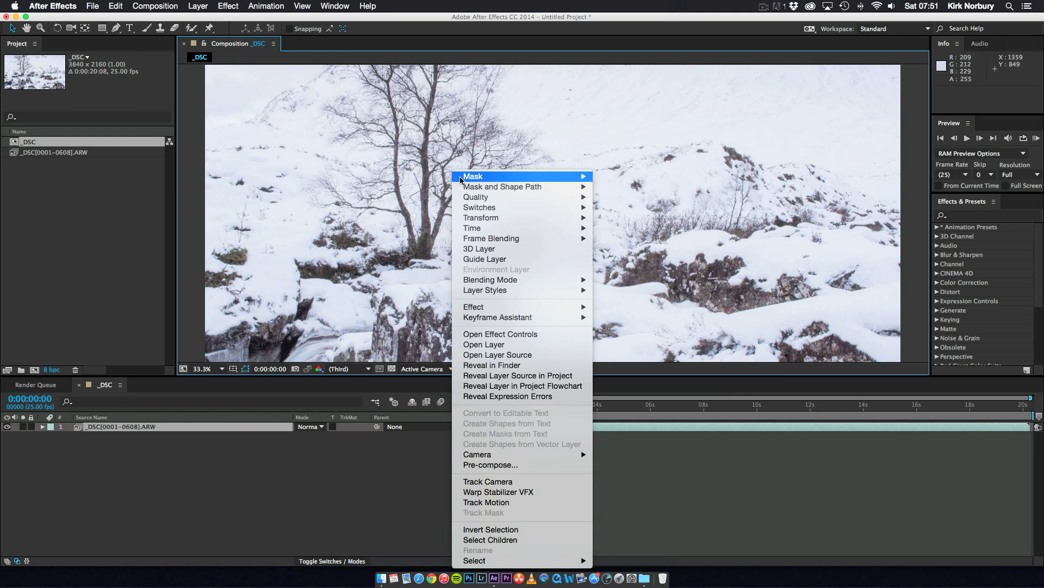
mouse_move(522, 218)
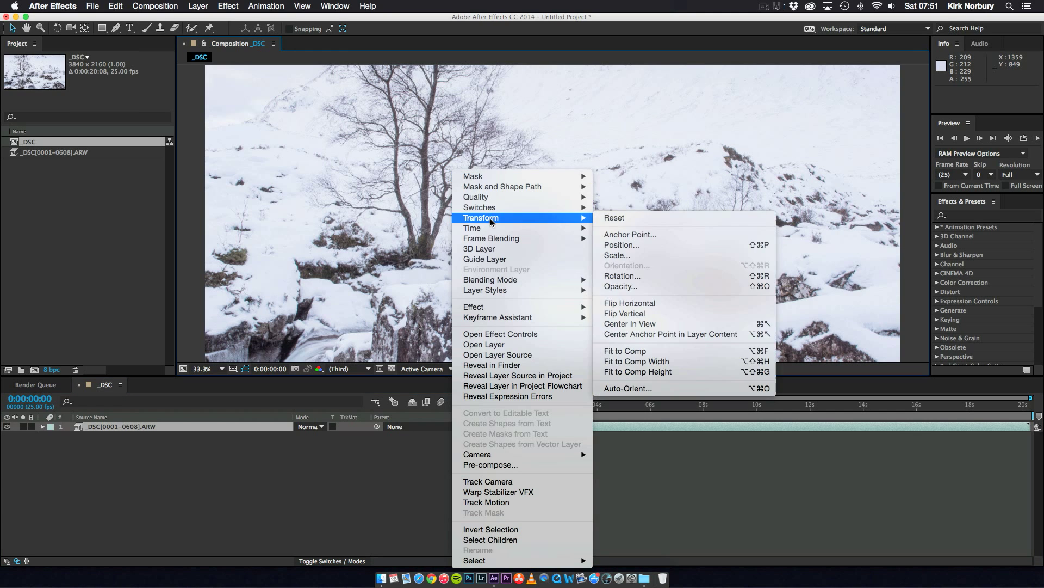
click(628, 257)
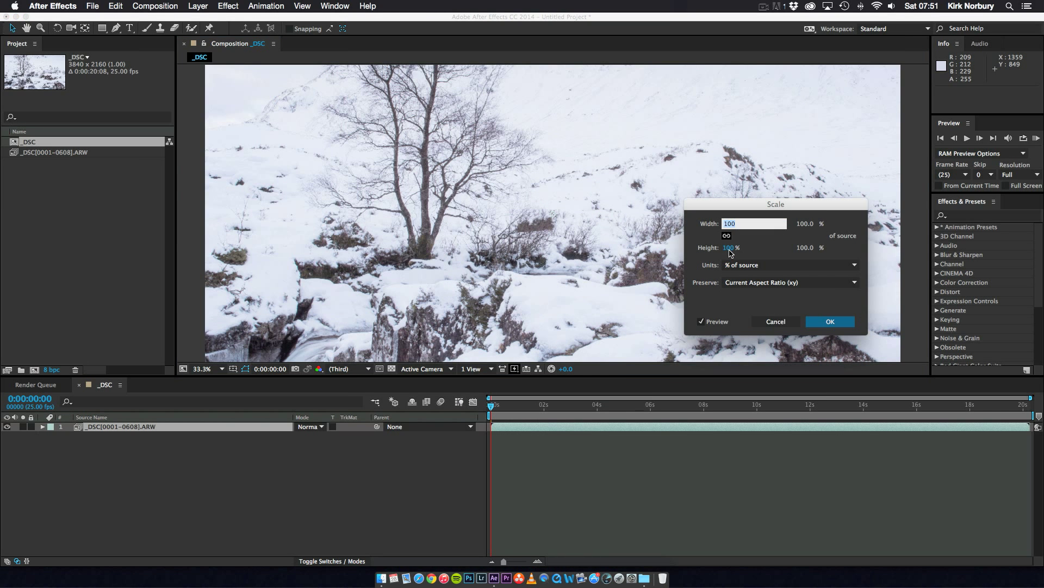
drag(730, 252, 704, 254)
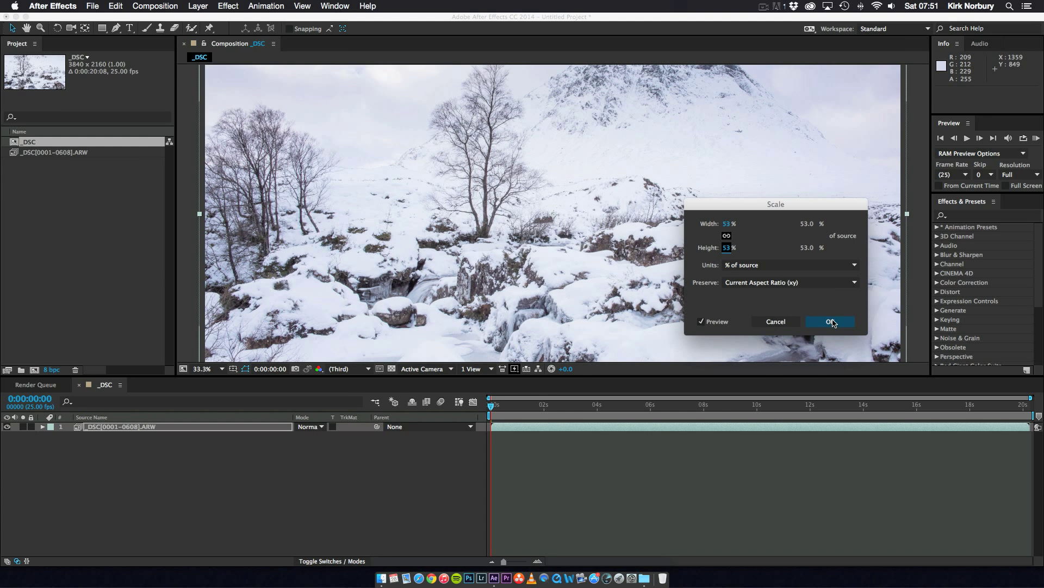
Apply the 53% scale, zoom the viewer to 12.5%, and drag the layer lower in frame.
click(832, 322)
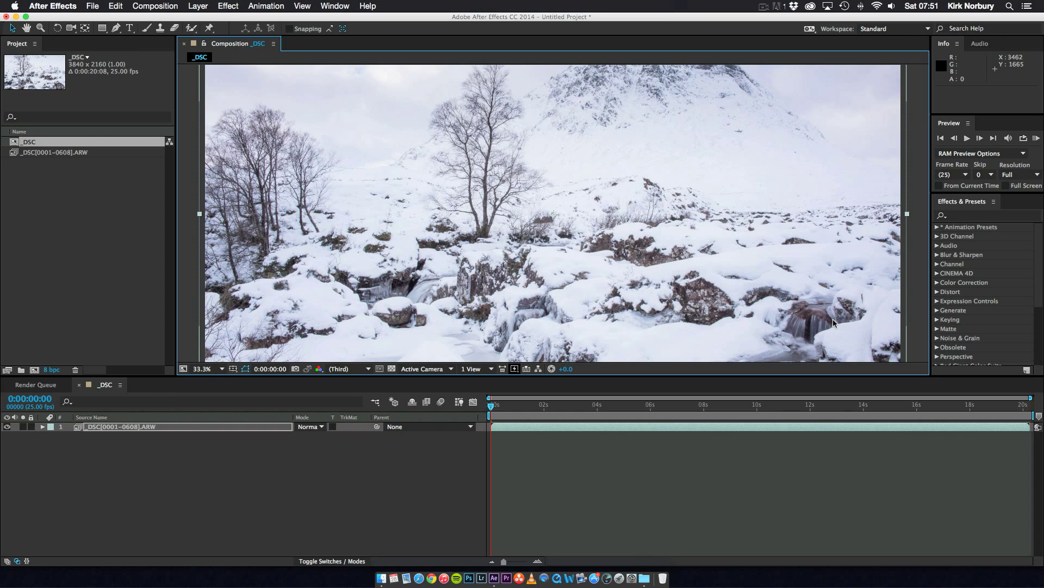
click(222, 370)
click(221, 447)
click(222, 369)
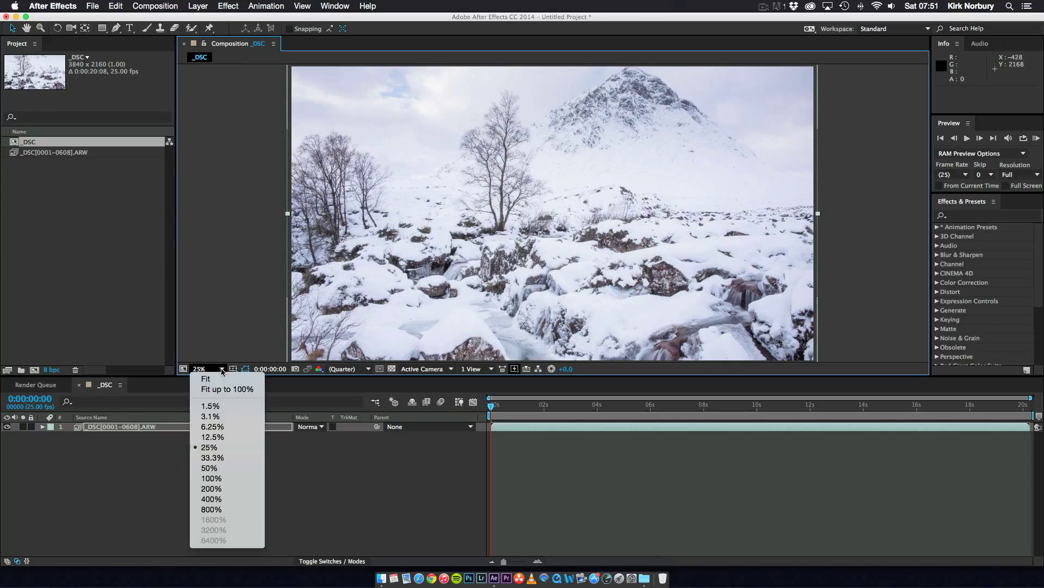
click(212, 436)
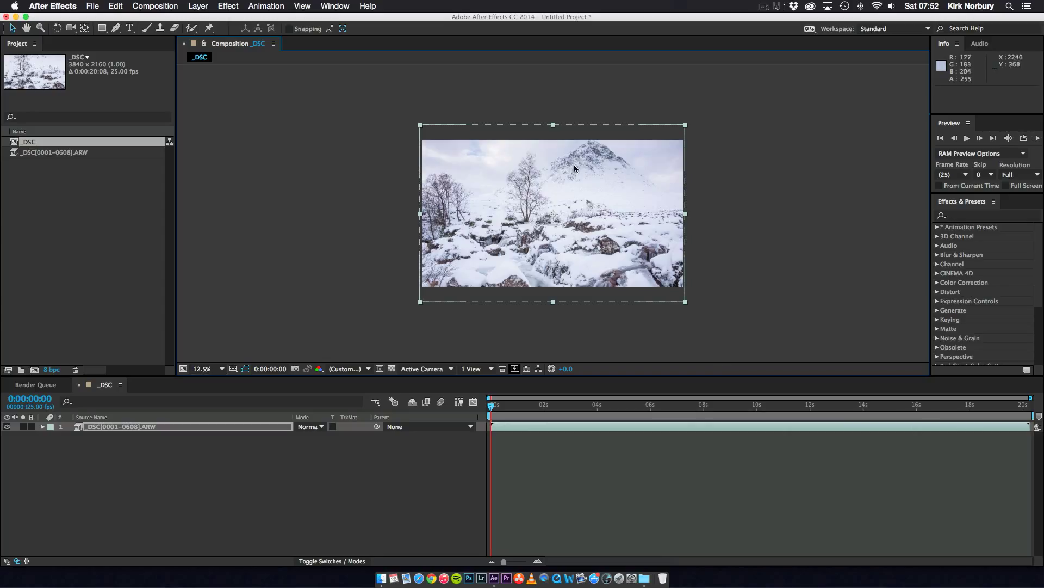
drag(567, 216, 567, 228)
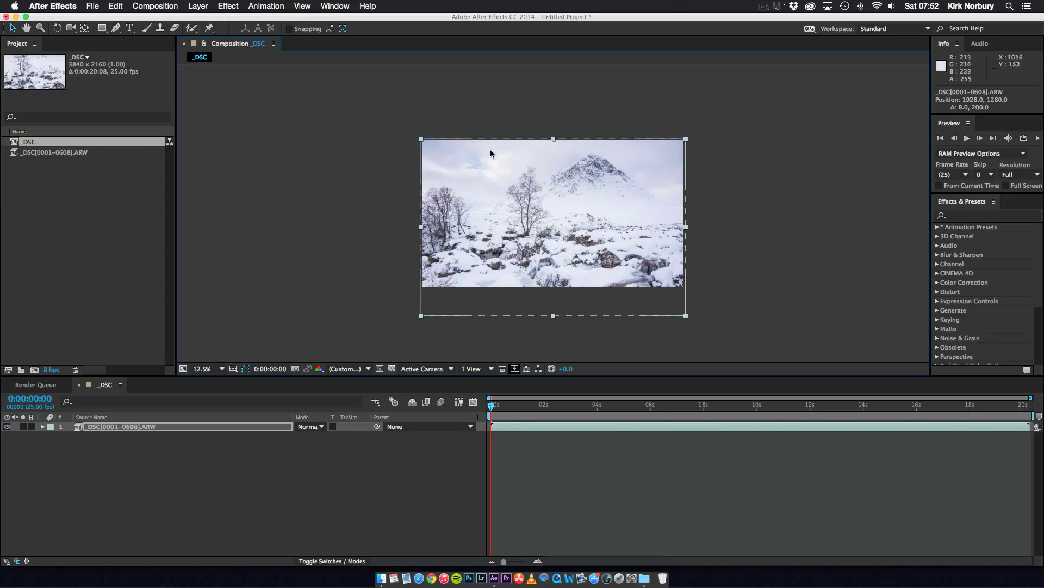
click(335, 282)
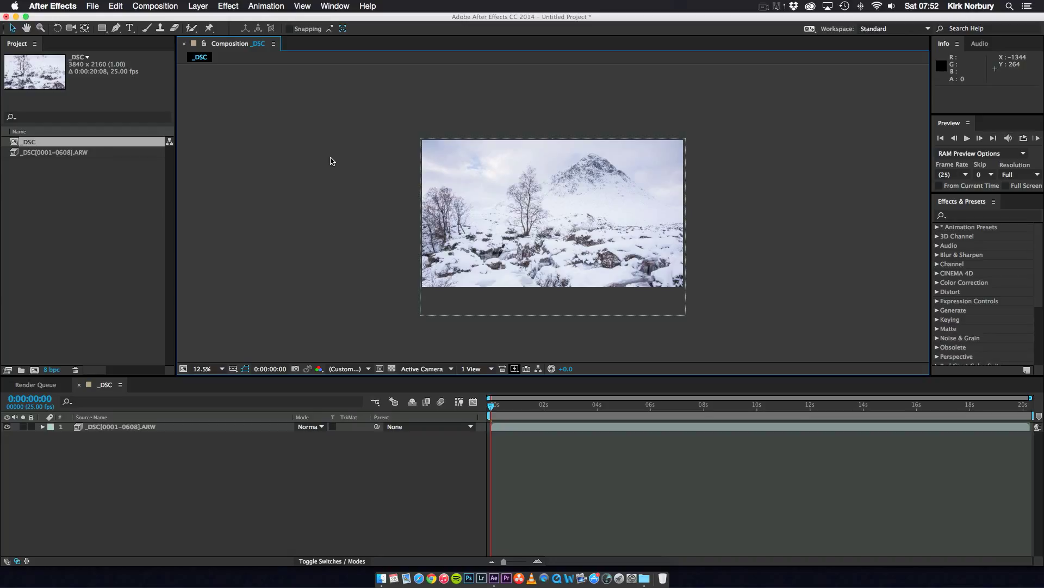
Queue the _DSC composition using Composition > Add to Render Queue.
click(152, 5)
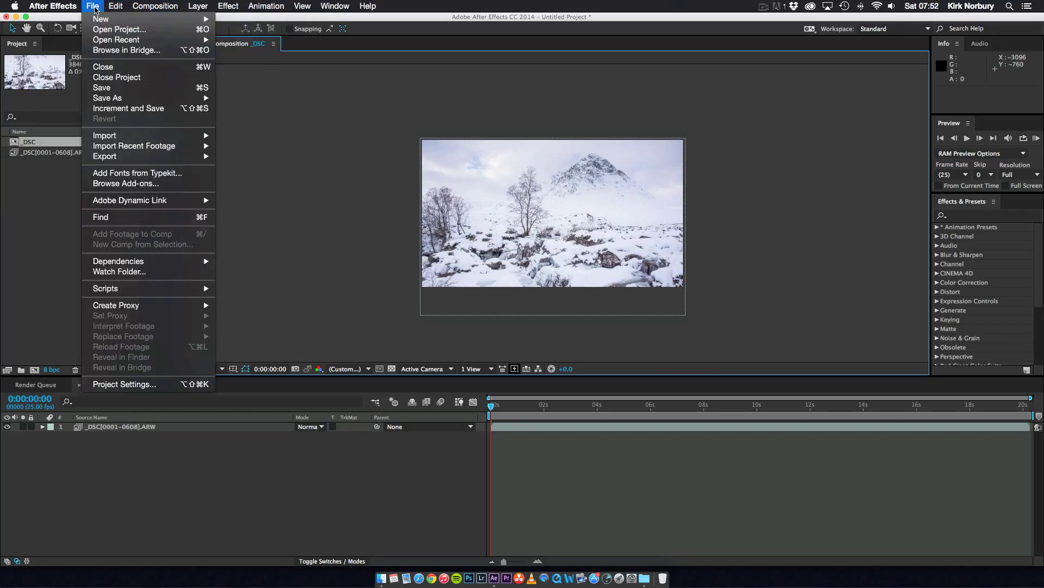
mouse_move(213, 6)
mouse_move(160, 4)
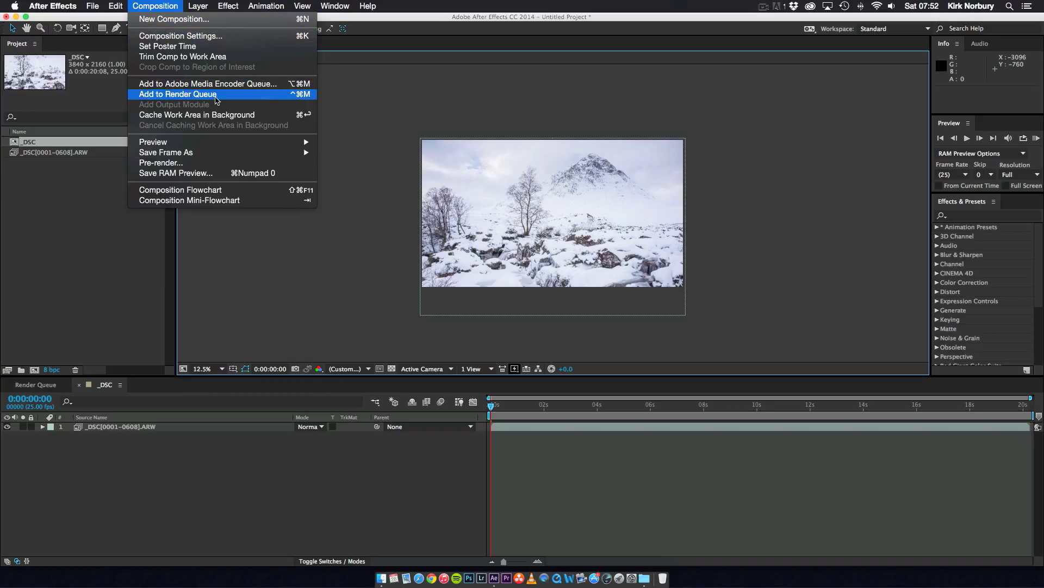
click(216, 98)
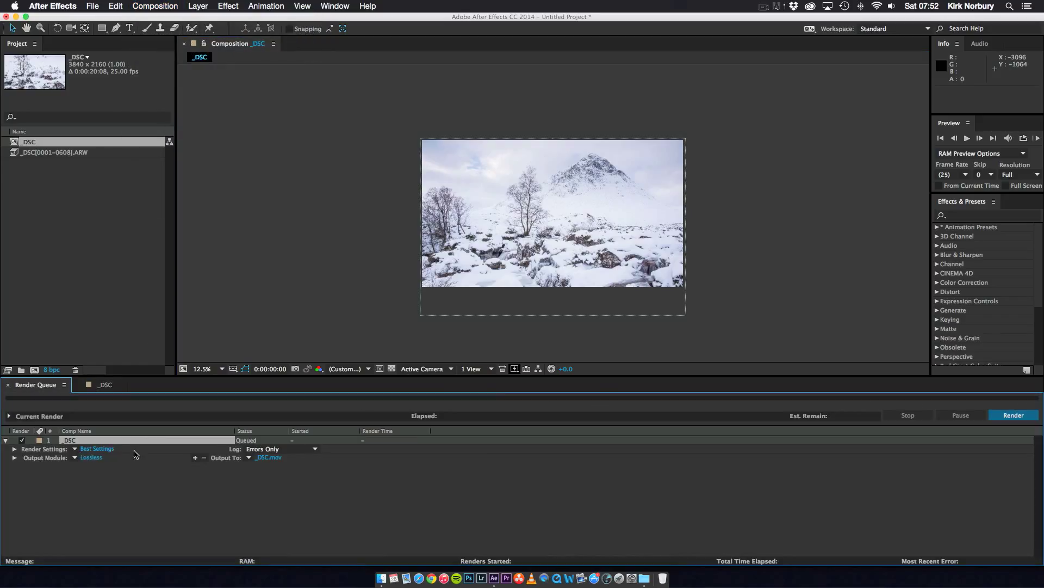
Review the output module settings, leaving the format as QuickTime.
click(75, 459)
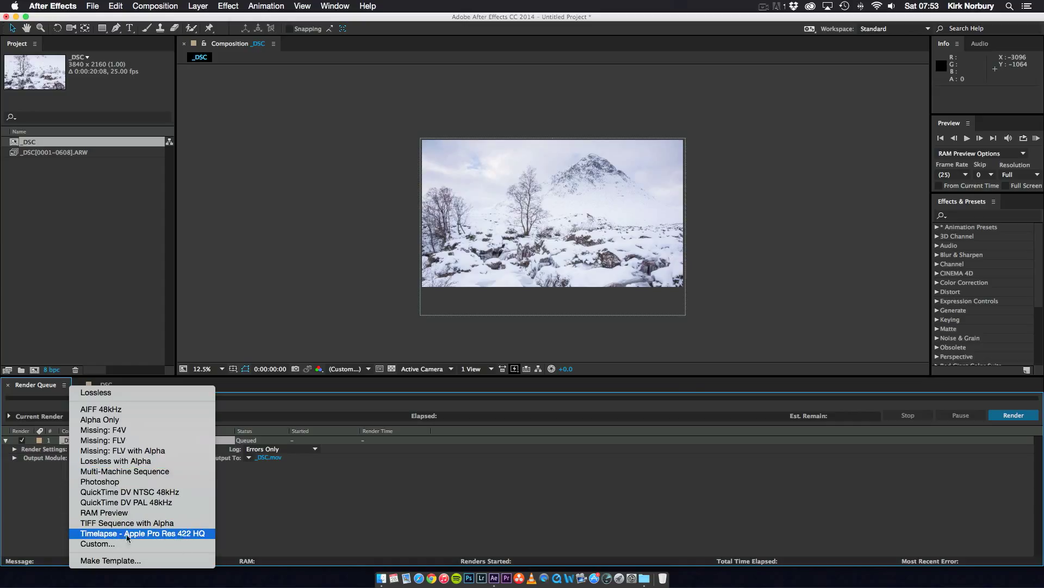
click(57, 512)
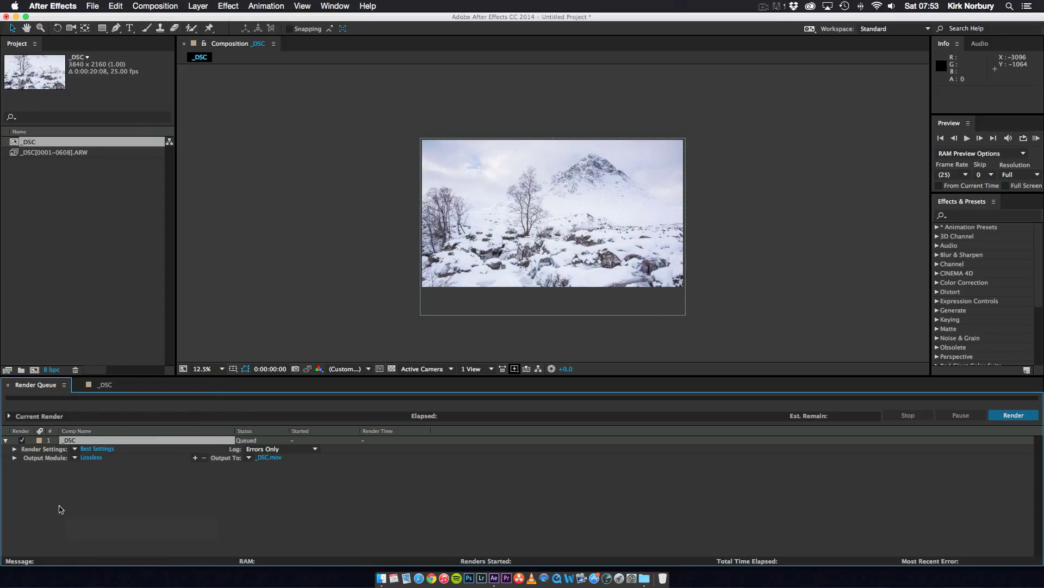
click(90, 458)
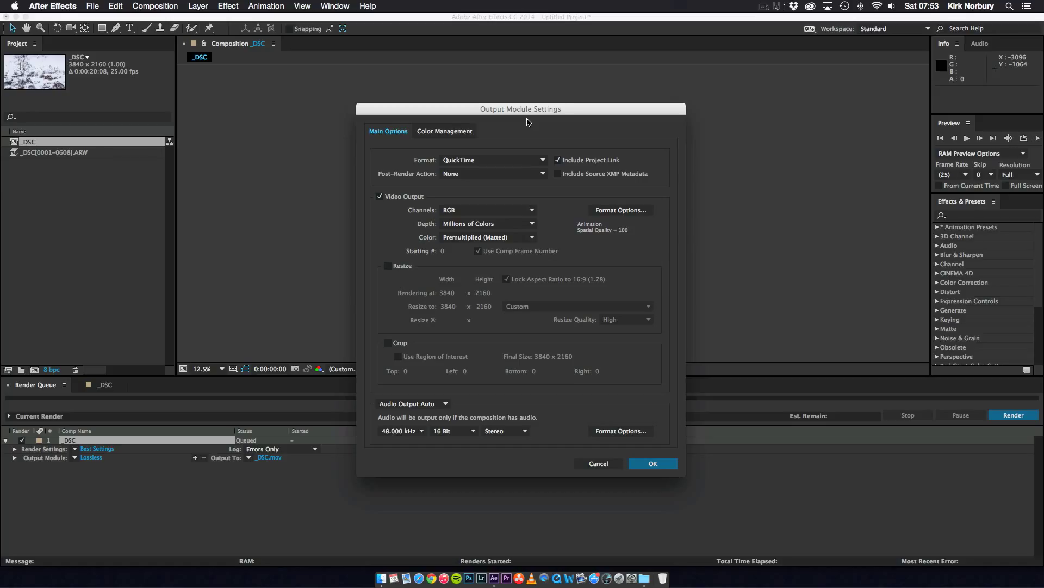
click(530, 160)
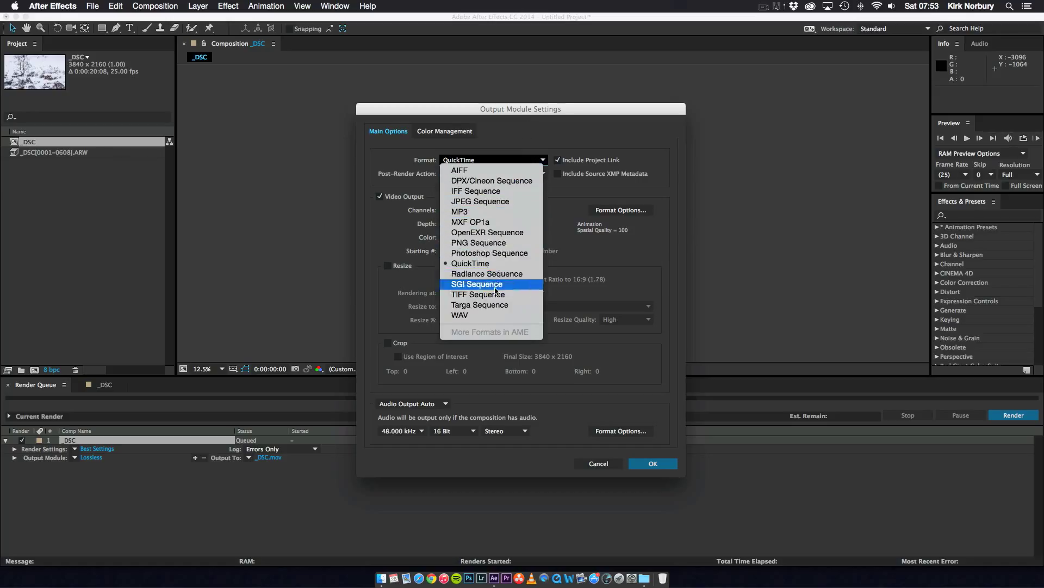
click(504, 125)
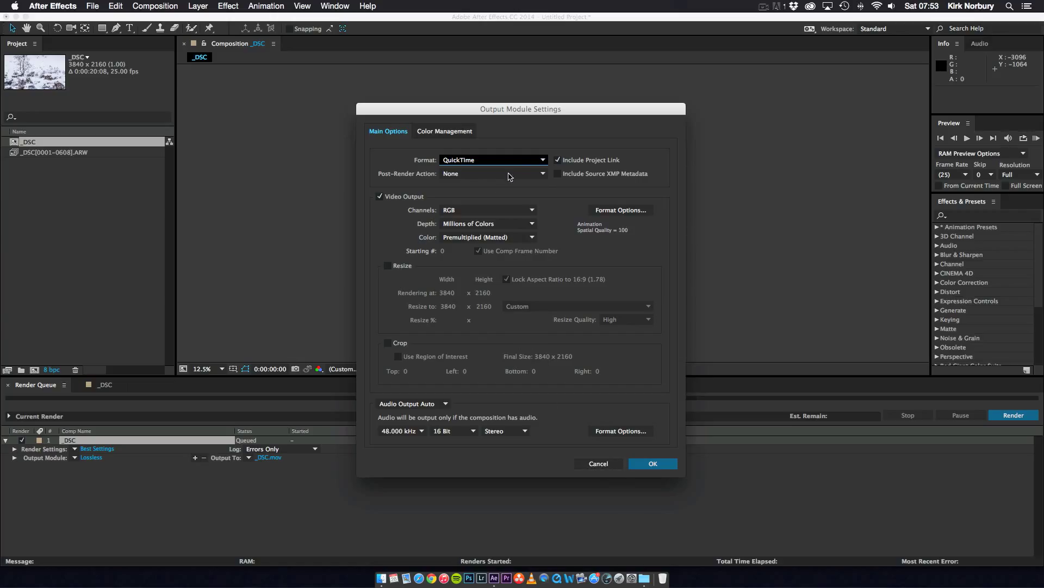
click(523, 161)
Switch the _DSC output module from Lossless to the Timelapse - Apple Pro Res 422 HQ template.
click(519, 140)
click(147, 538)
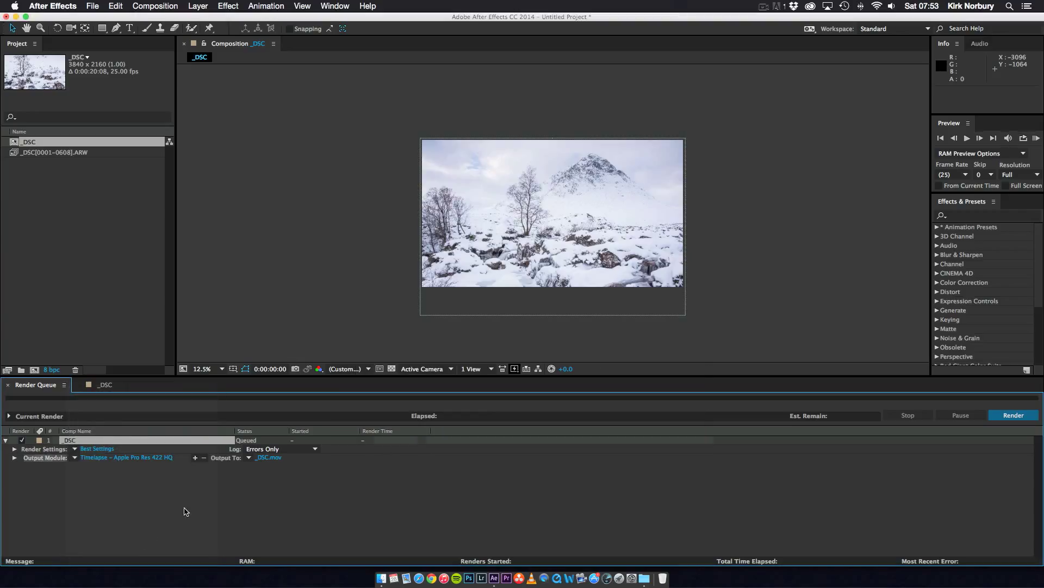
click(186, 510)
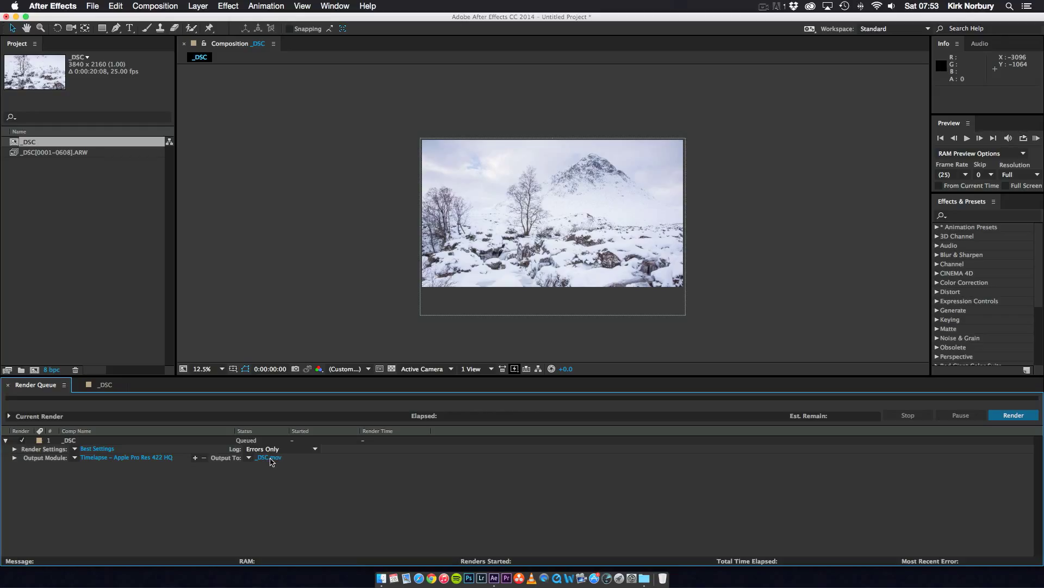
Name the output movie 'Glen Etive Time-Lapse' and save it to the Desktop.
click(270, 459)
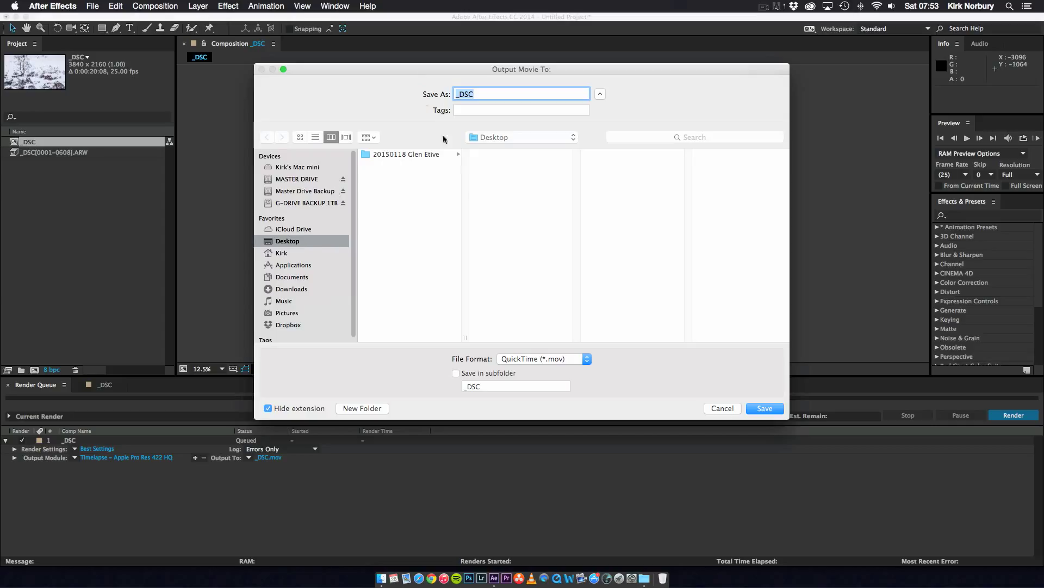
text(gL)
key(BackSpace)
key(BackSpace)
text(Glen Eti)
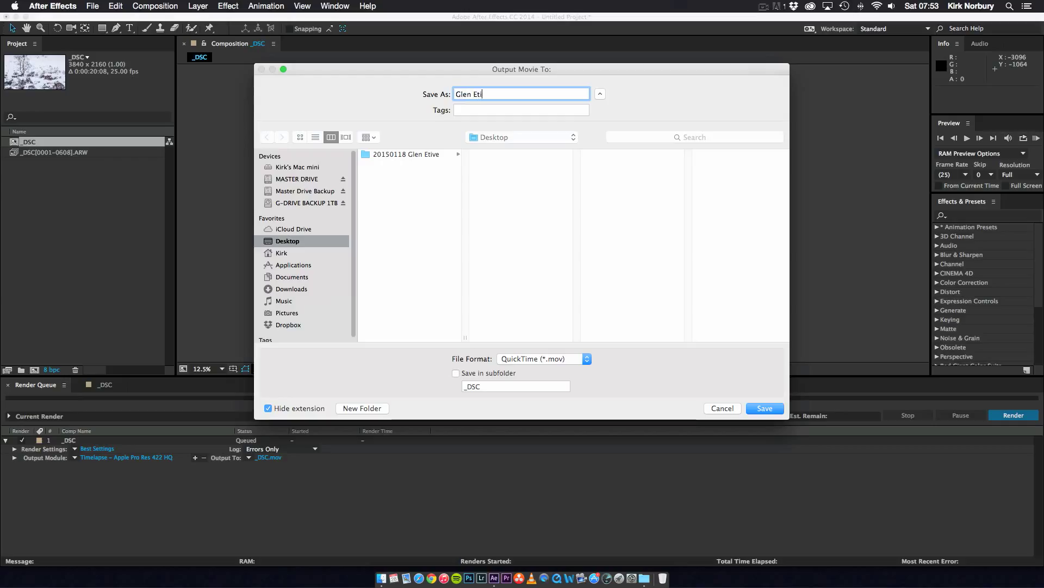
text(ve Time-Lapse)
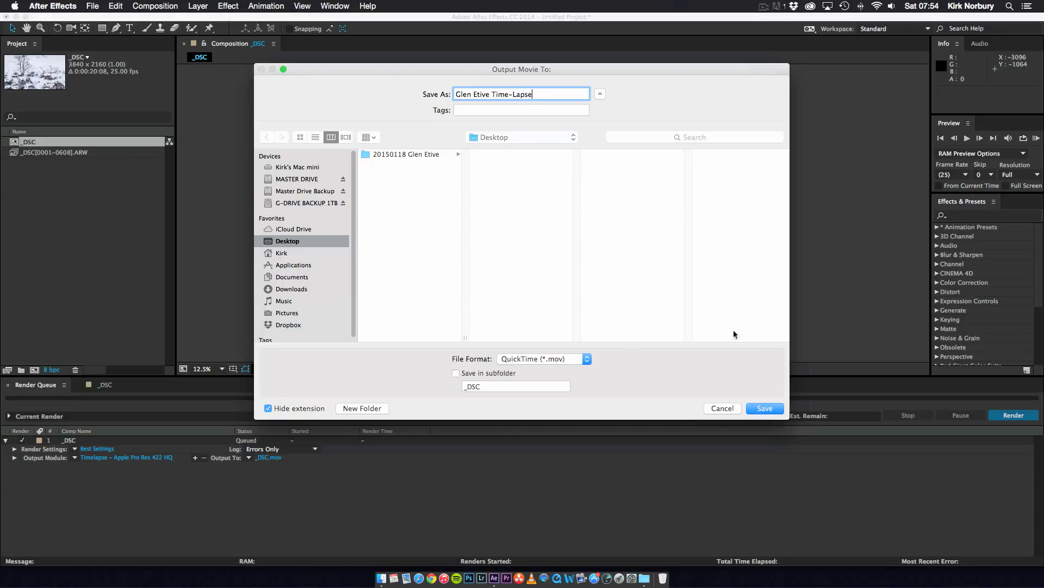
click(765, 408)
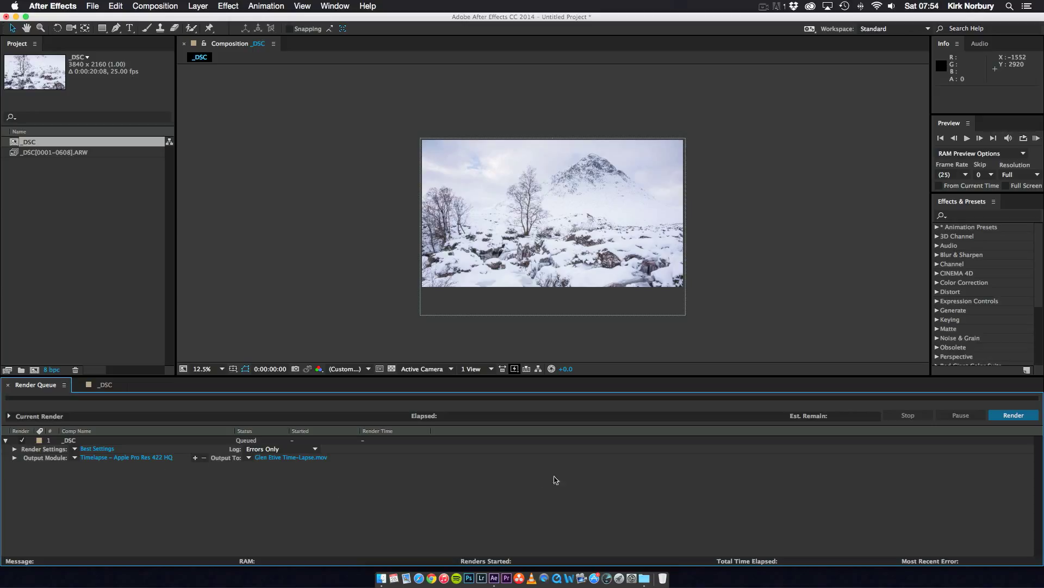
Render the _DSC job to Glen Etive Time-Lapse.mov.
click(1013, 416)
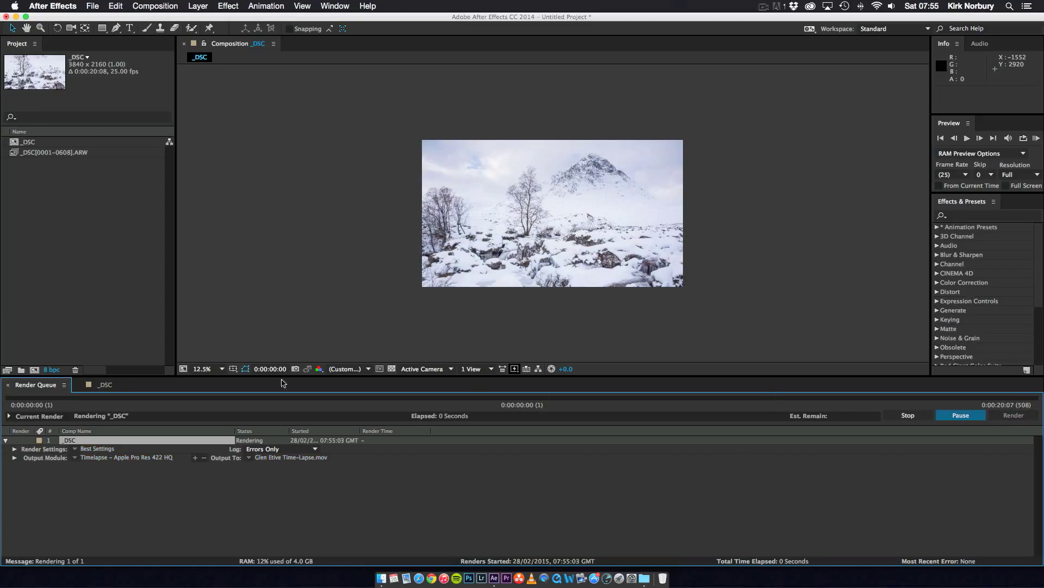